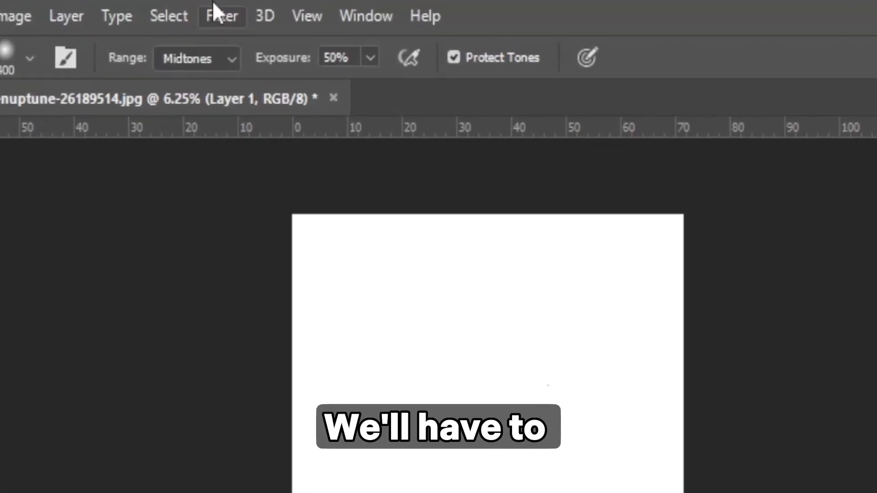
# - Apply a Gaussian Blur with a radius of 110 pixels to Layer 1
pyautogui.click(194, 9)
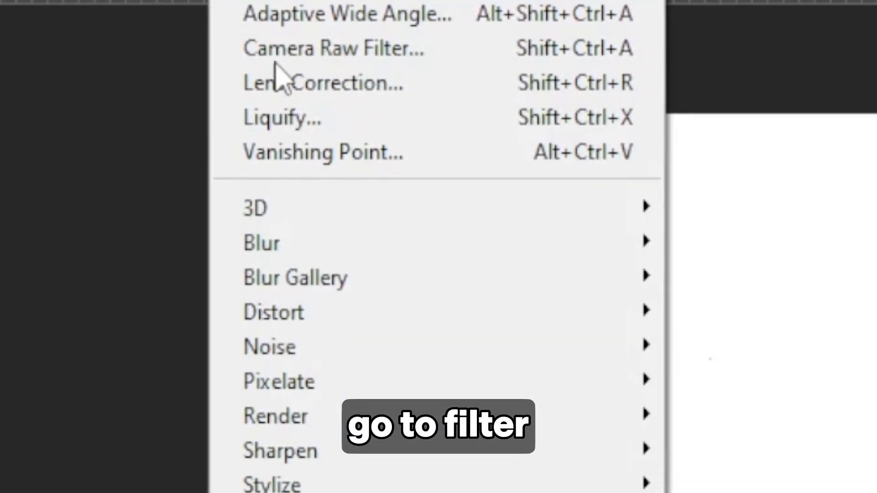
pyautogui.moveTo(312, 242)
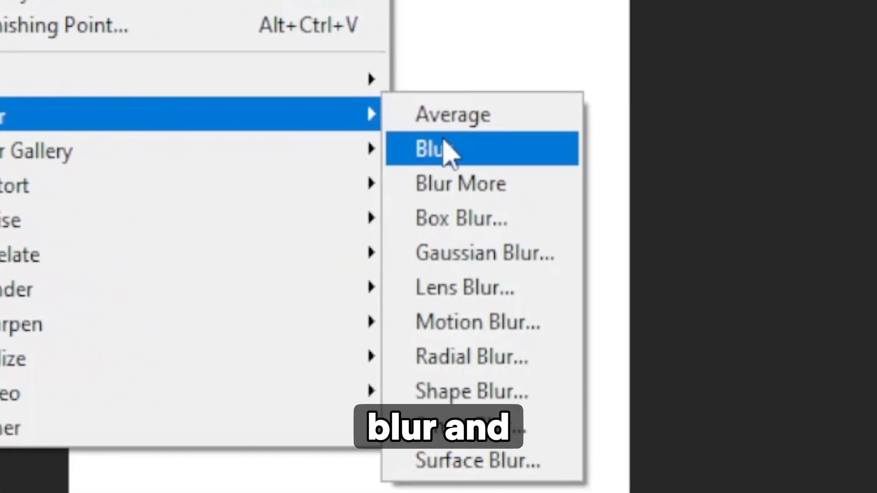
pyautogui.click(451, 251)
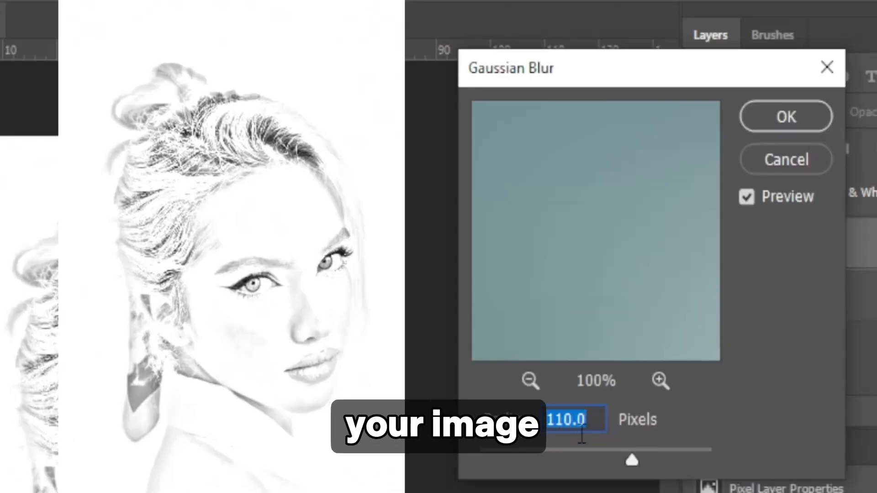
pyautogui.moveTo(632, 461); pyautogui.dragTo(716, 464)
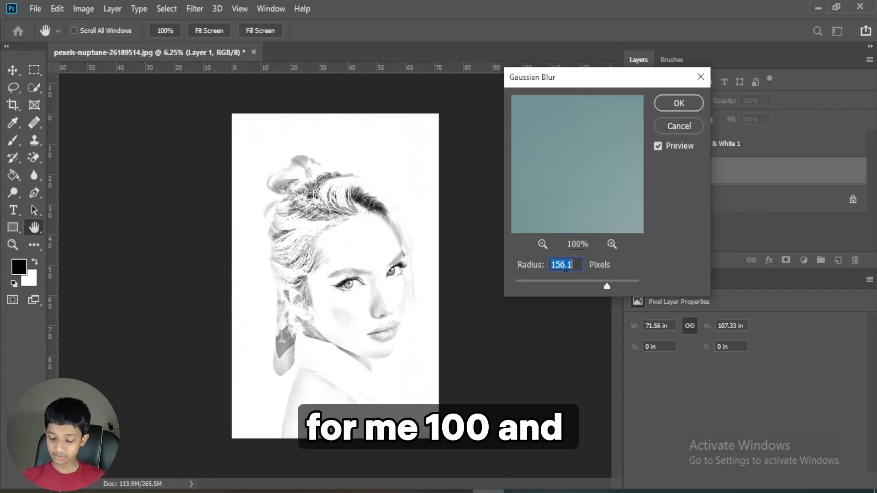
pyautogui.write('1')
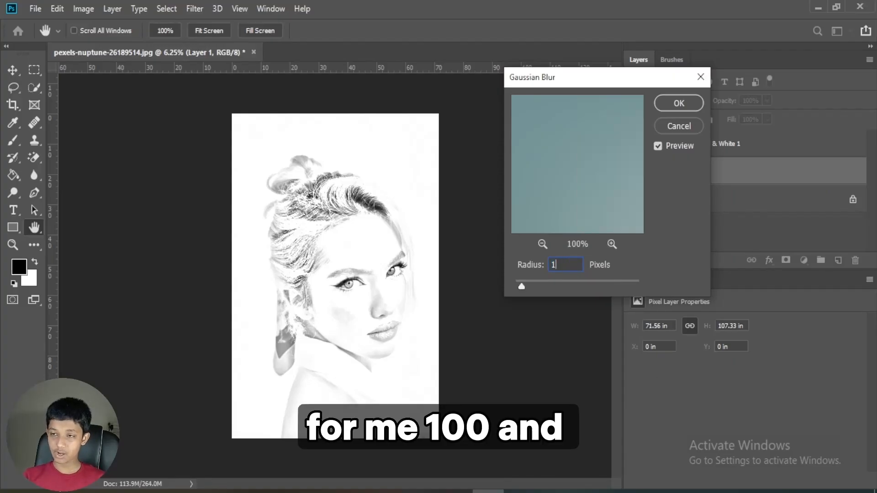
pyautogui.write('00')
pyautogui.press('BackSpace')
pyautogui.press('BackSpace')
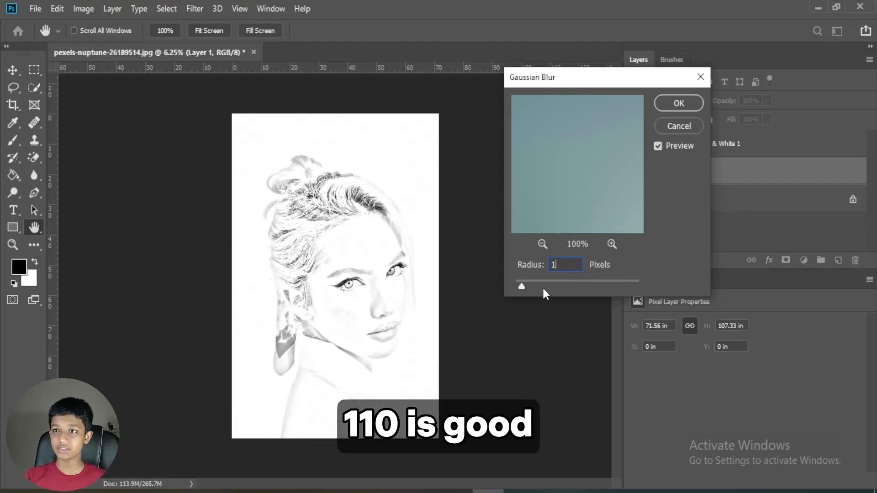
pyautogui.click(674, 103)
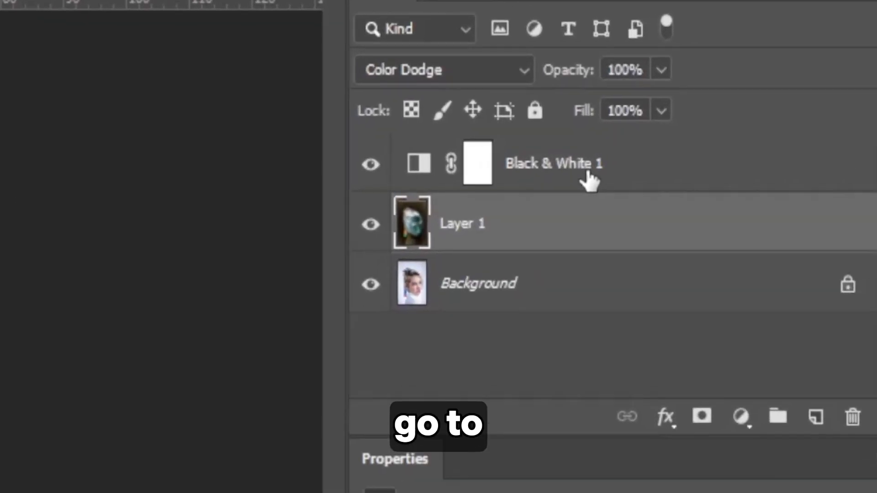
# - Add a Levels adjustment layer above the Black & White layer and set its midtones to 0.57
pyautogui.click(741, 145)
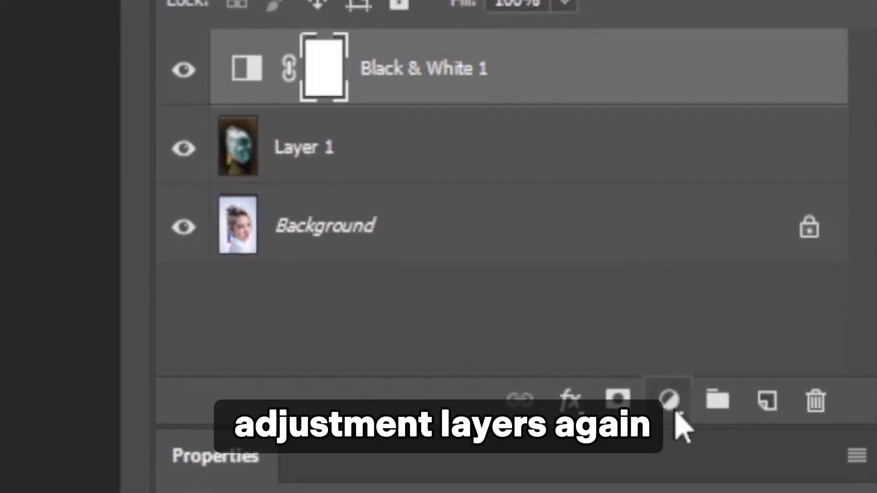
pyautogui.click(671, 492)
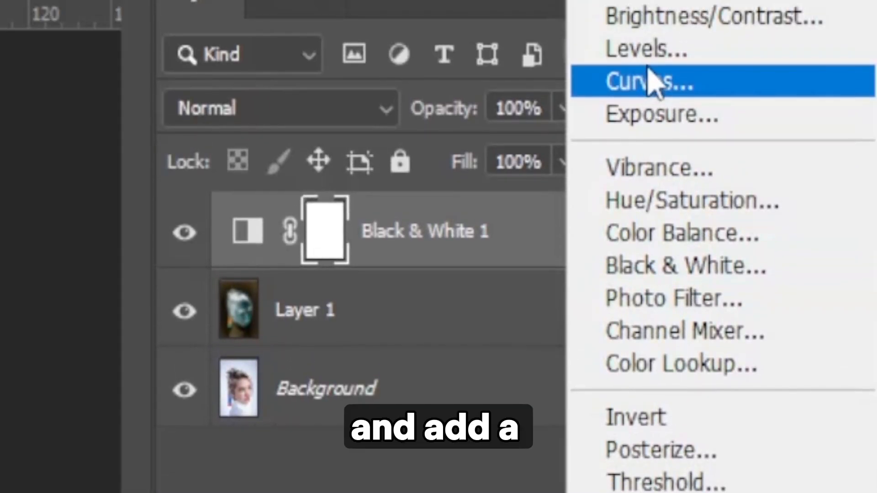
pyautogui.click(648, 49)
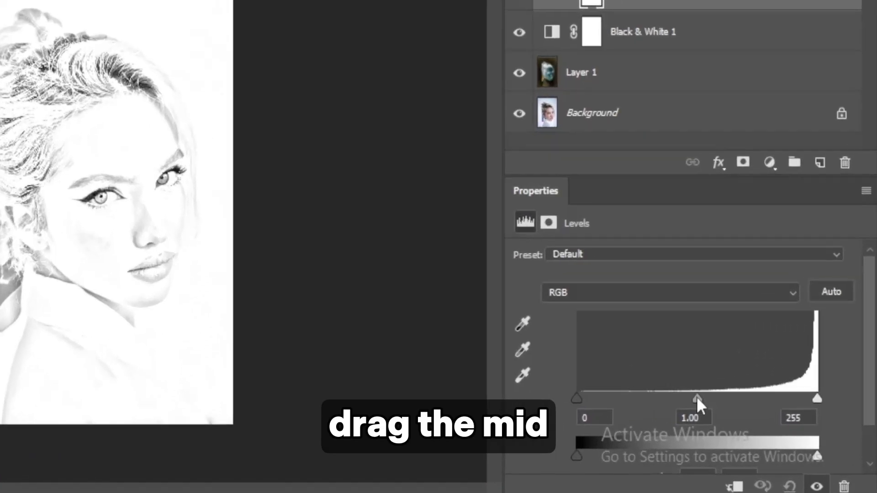
pyautogui.moveTo(754, 421); pyautogui.dragTo(756, 422)
pyautogui.moveTo(574, 361); pyautogui.dragTo(639, 349)
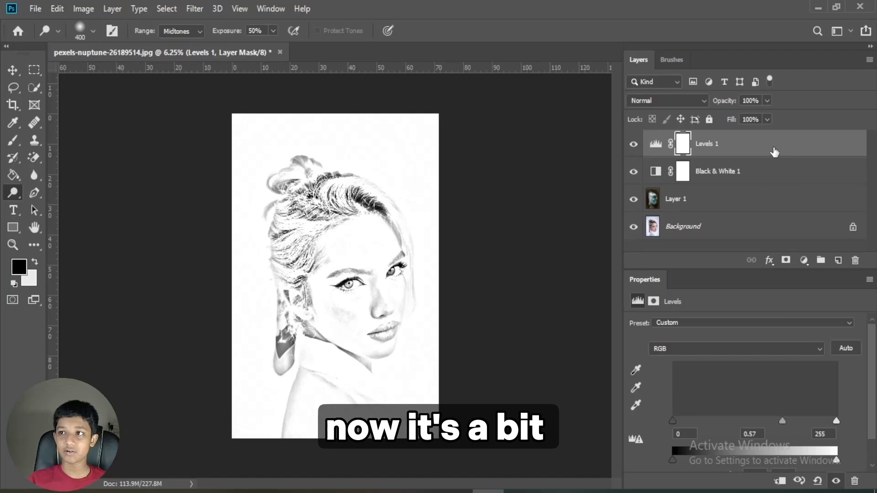
# - Stamp all visible layers into a new top layer and set its blend mode to Multiply
pyautogui.click(775, 152)
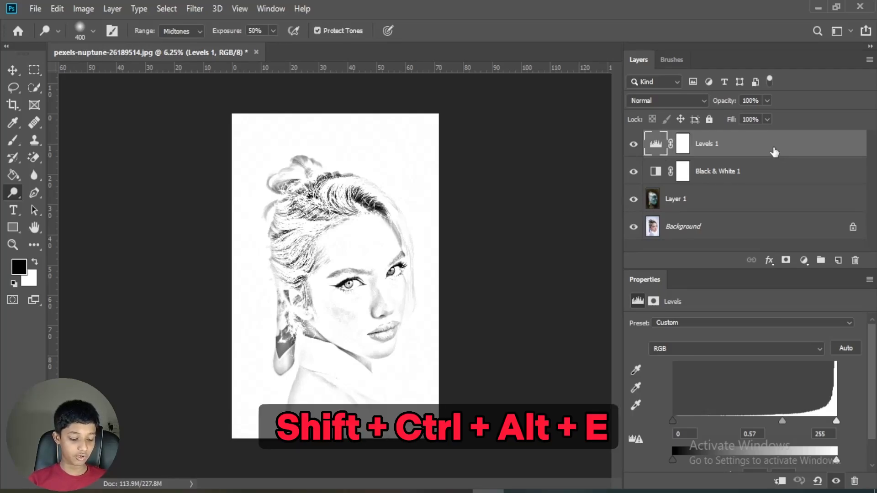
pyautogui.hotkey('shift', 'ctrl', 'alt', 'e')
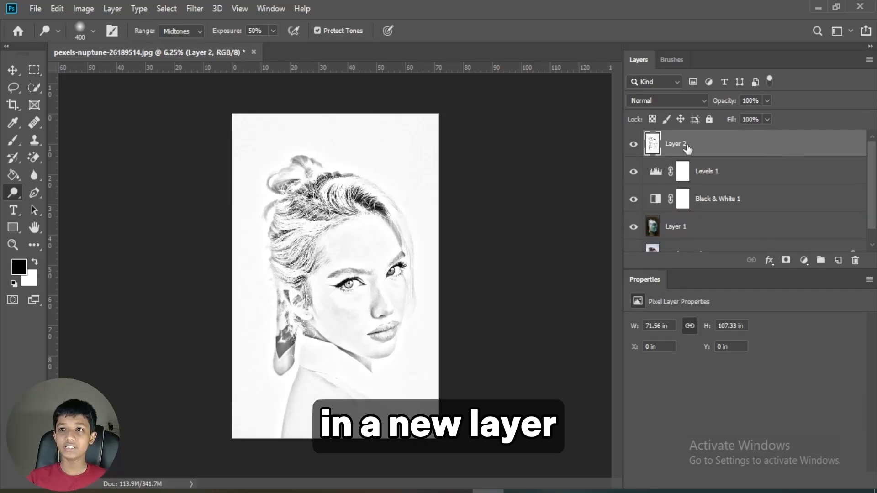
pyautogui.click(697, 103)
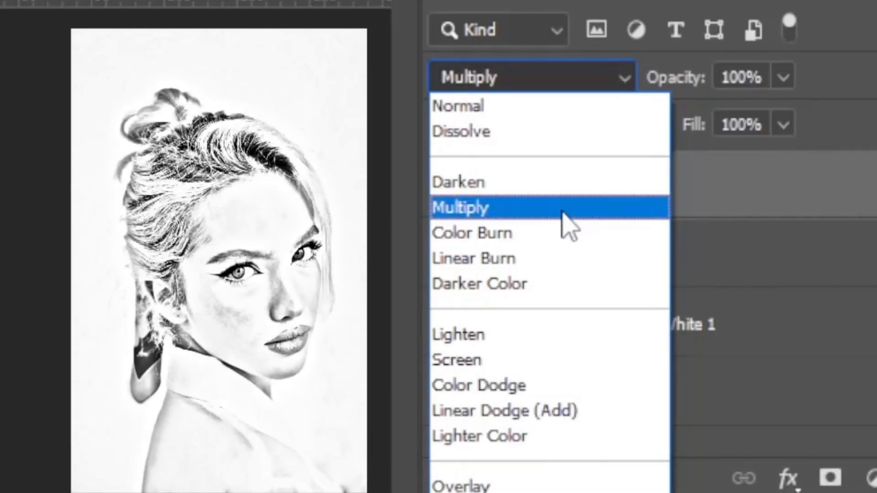
pyautogui.click(563, 211)
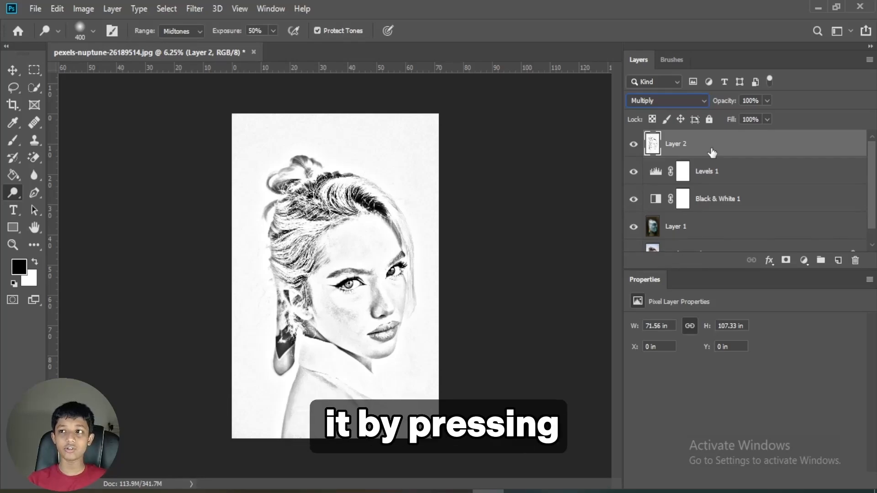
# - Duplicate the stamped layer and apply the Poster Edges filter with Edge Thickness 10, Edge Intensity 10 and Posterization 6
pyautogui.hotkey('ctrl', 'j')
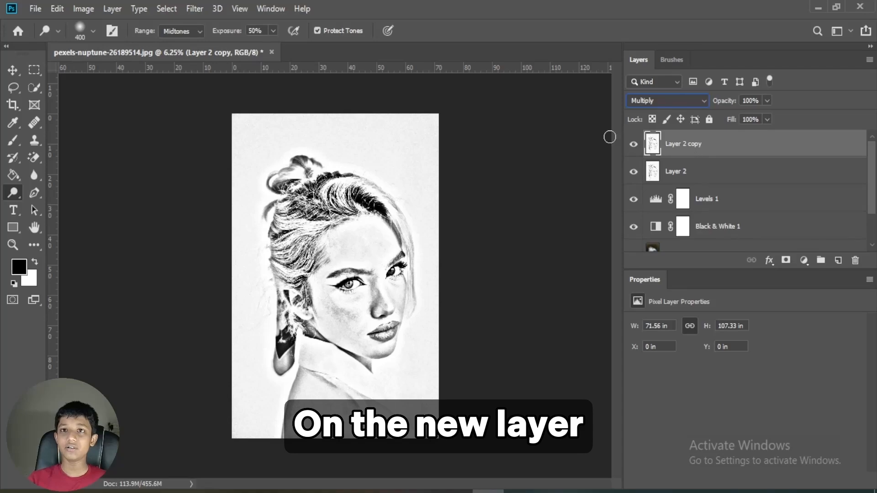
pyautogui.click(194, 9)
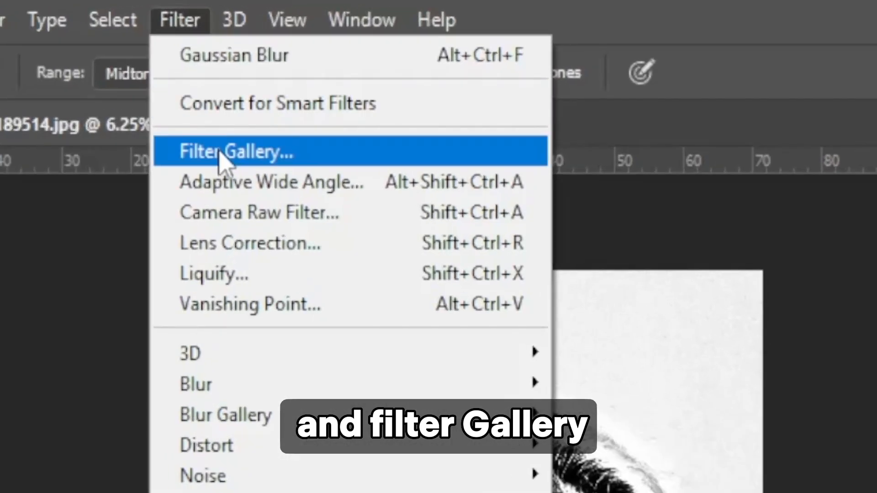
pyautogui.click(210, 63)
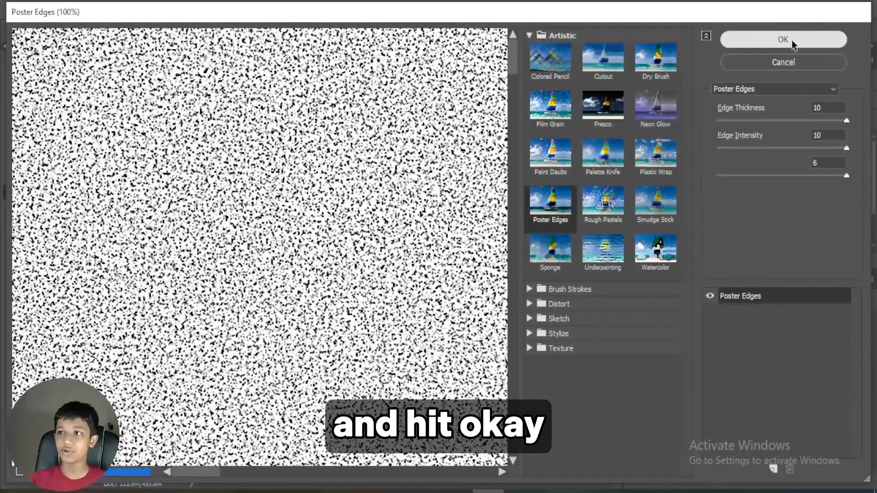
pyautogui.click(672, 18)
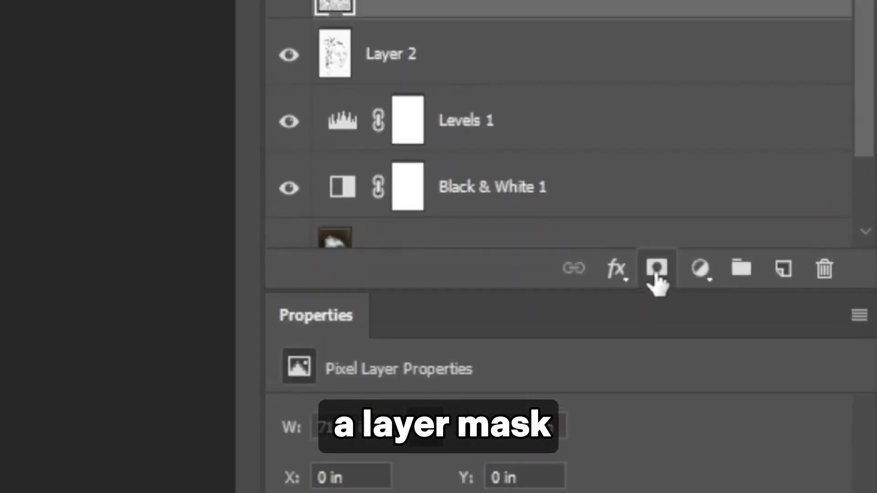
# - Add a black mask to the Poster Edges layer and ready the Brush tool with the light foreground color
pyautogui.keyDown('alt'); pyautogui.click(785, 262); pyautogui.keyUp('alt')
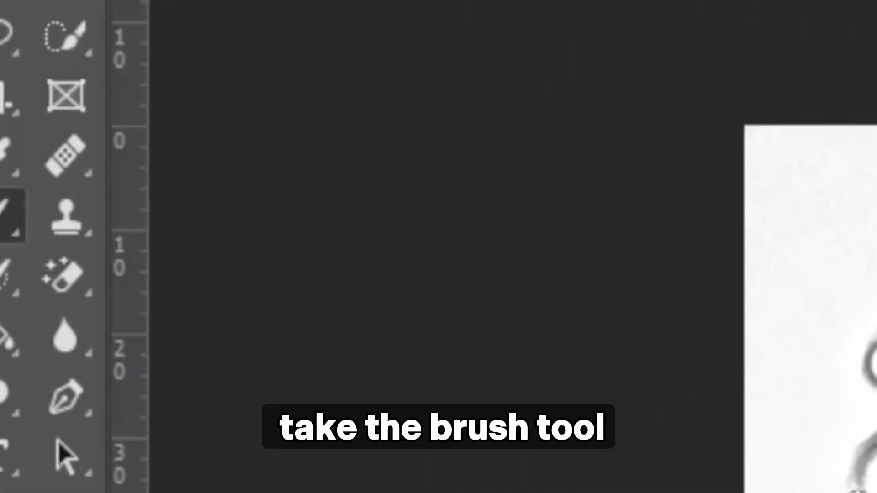
pyautogui.press('b')
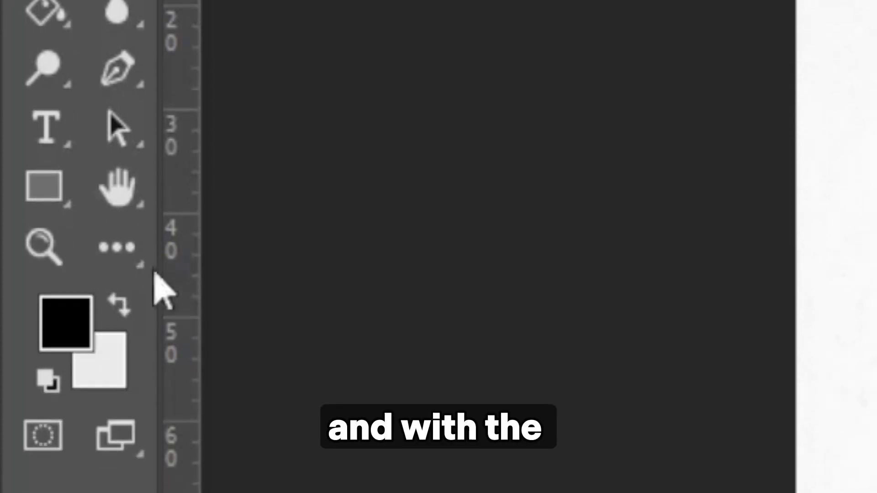
pyautogui.press('x')
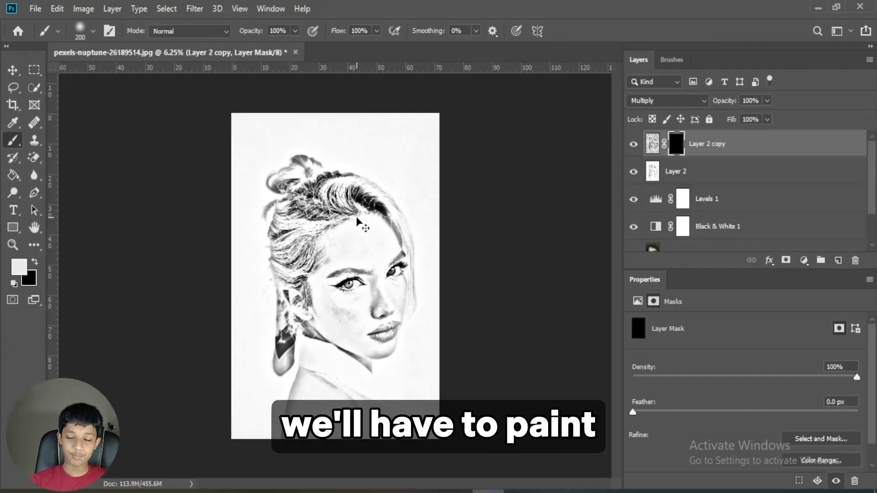
# - Paint on the black mask over the woman's hair, from the strands framing her face to the bun and around the ear
pyautogui.hotkey('ctrl', '+')
pyautogui.hotkey('ctrl', '+')
pyautogui.hotkey('ctrl', '+')
pyautogui.hotkey('ctrl', '+')
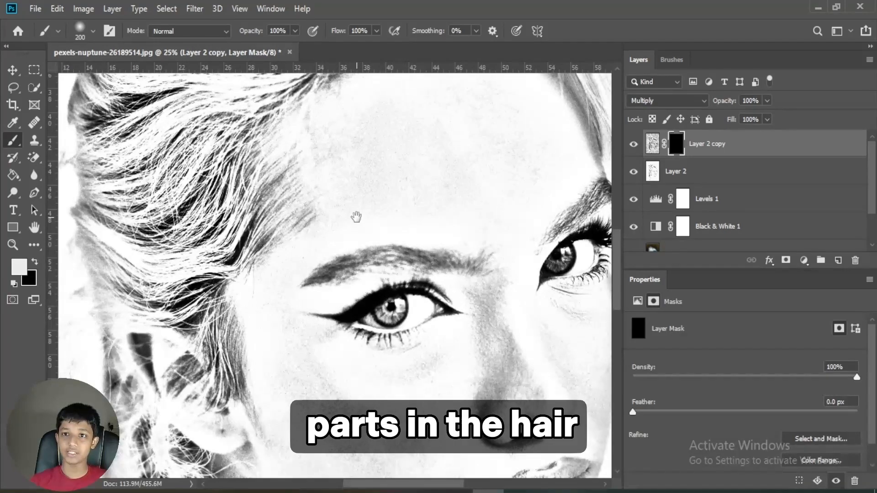
pyautogui.moveTo(357, 216)
pyautogui.mouseDown()
pyautogui.moveTo(411, 339)
pyautogui.moveTo(427, 422)
pyautogui.mouseUp()
pyautogui.press(']')
pyautogui.press(']')
pyautogui.moveTo(402, 182); pyautogui.dragTo(210, 328)
pyautogui.moveTo(368, 215)
pyautogui.mouseDown()
pyautogui.moveTo(314, 176)
pyautogui.moveTo(323, 123)
pyautogui.mouseUp()
pyautogui.moveTo(330, 109); pyautogui.dragTo(366, 425)
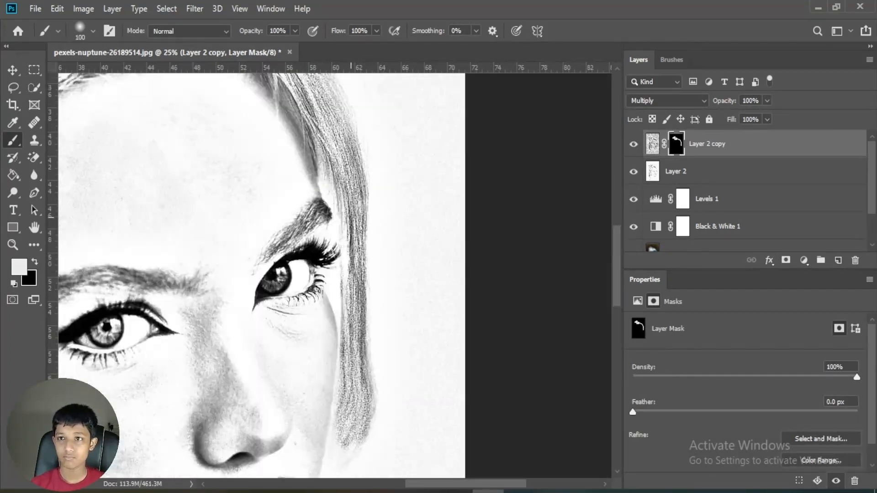
pyautogui.moveTo(183, 182); pyautogui.dragTo(548, 311)
pyautogui.moveTo(274, 275); pyautogui.dragTo(274, 212)
pyautogui.moveTo(228, 160); pyautogui.dragTo(348, 375)
pyautogui.press('[')
pyautogui.press('[')
pyautogui.moveTo(343, 292); pyautogui.dragTo(292, 361)
pyautogui.moveTo(342, 178); pyautogui.dragTo(322, 255)
pyautogui.moveTo(374, 457); pyautogui.dragTo(310, 92)
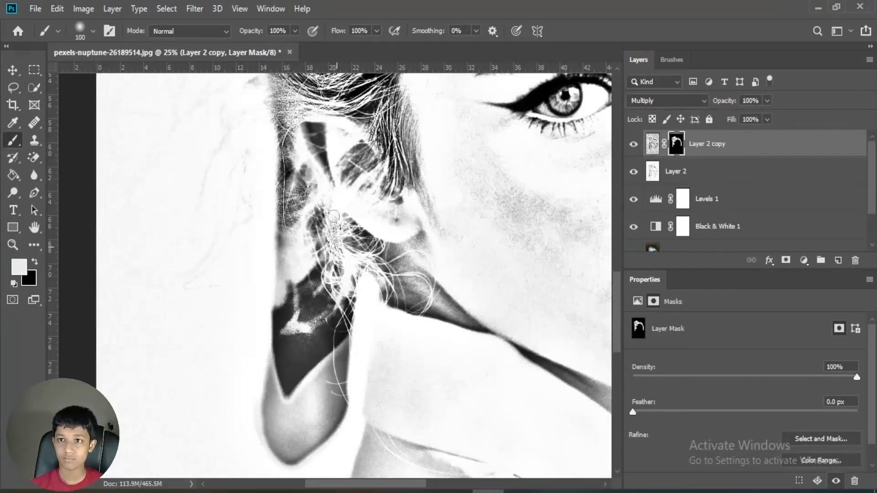
pyautogui.moveTo(274, 247); pyautogui.dragTo(347, 160)
# - Refine the hair mask with a larger 400-pixel brush, alternating between black and the light color along its edges
pyautogui.press(']')
pyautogui.press(']')
pyautogui.press(']')
pyautogui.press('x')
pyautogui.moveTo(525, 87); pyautogui.dragTo(220, 438)
pyautogui.press('x')
pyautogui.moveTo(498, 115); pyautogui.dragTo(448, 274)
pyautogui.press('x')
pyautogui.hotkey('ctrl', '0')
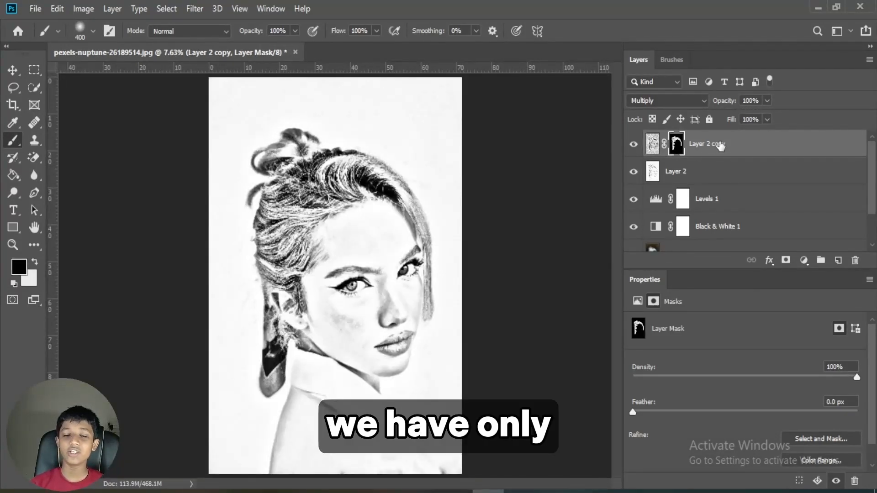
# - Duplicate the masked hair layer and add a Levels adjustment layer on top with its white output level lowered
pyautogui.click(718, 145)
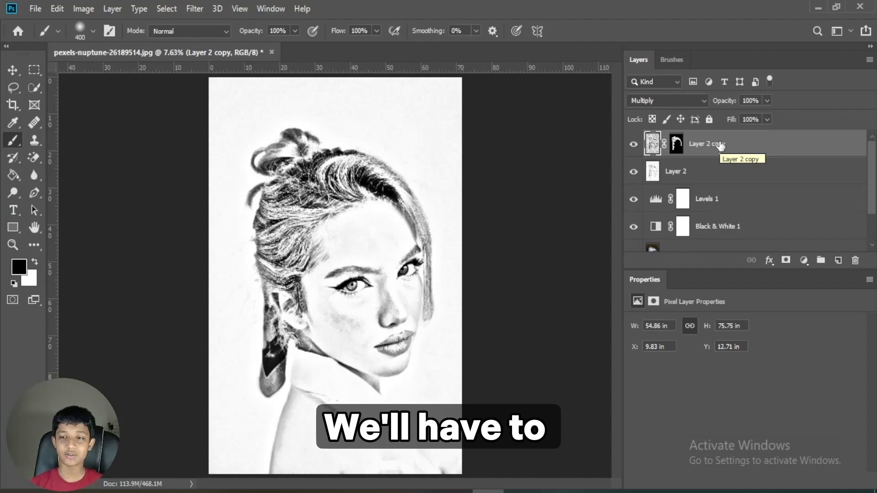
pyautogui.hotkey('ctrl', 'j')
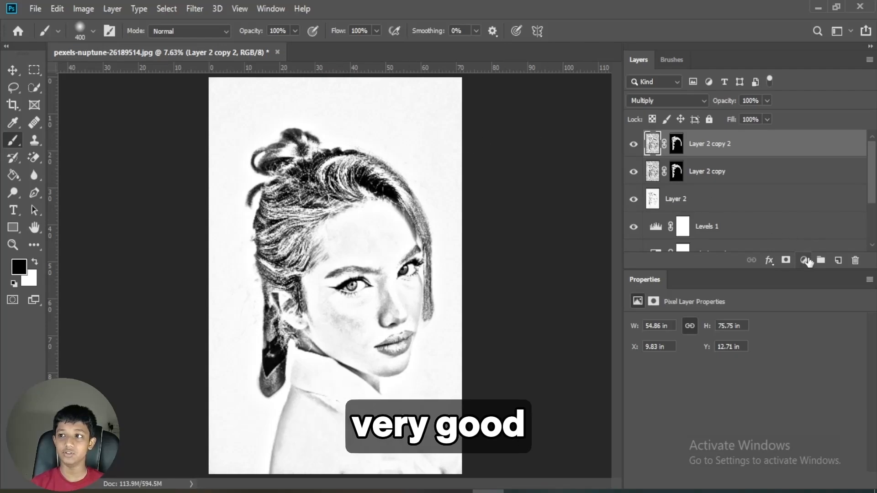
pyautogui.click(803, 260)
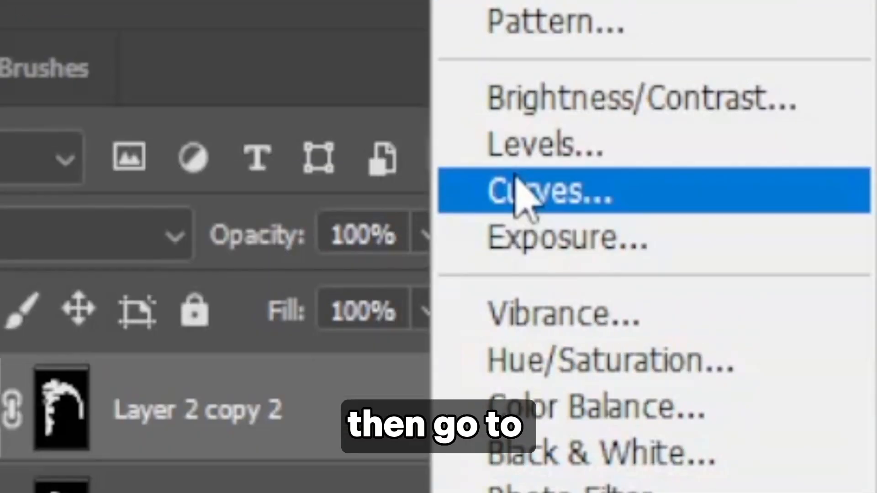
pyautogui.click(526, 145)
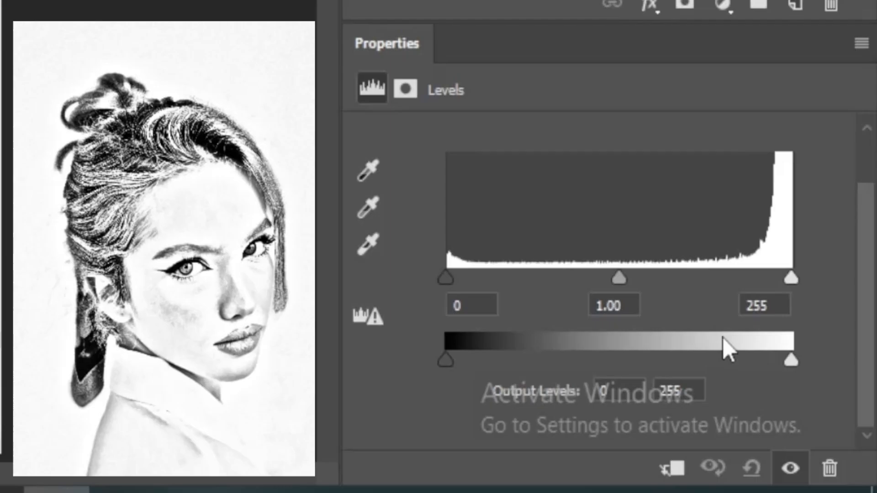
pyautogui.moveTo(792, 362); pyautogui.dragTo(671, 361)
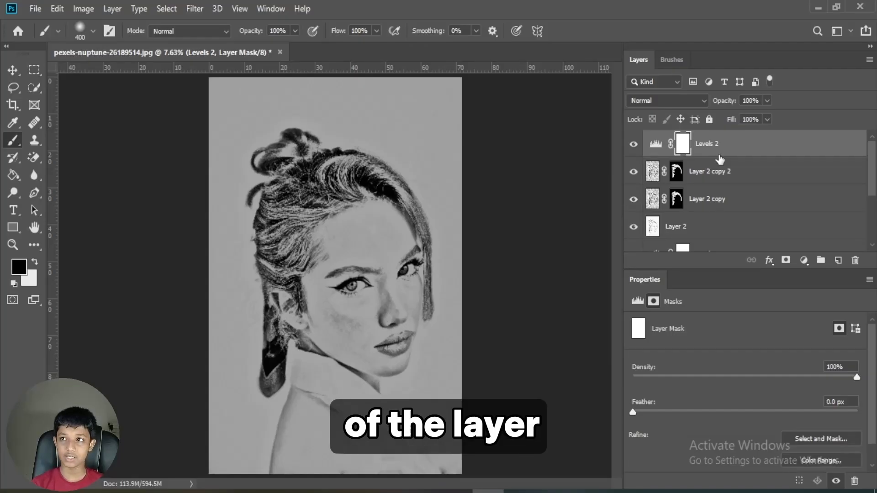
# - Invert the new Levels adjustment's mask to black and paint the light color over the hair to darken only that area
pyautogui.hotkey('ctrl', 'i')
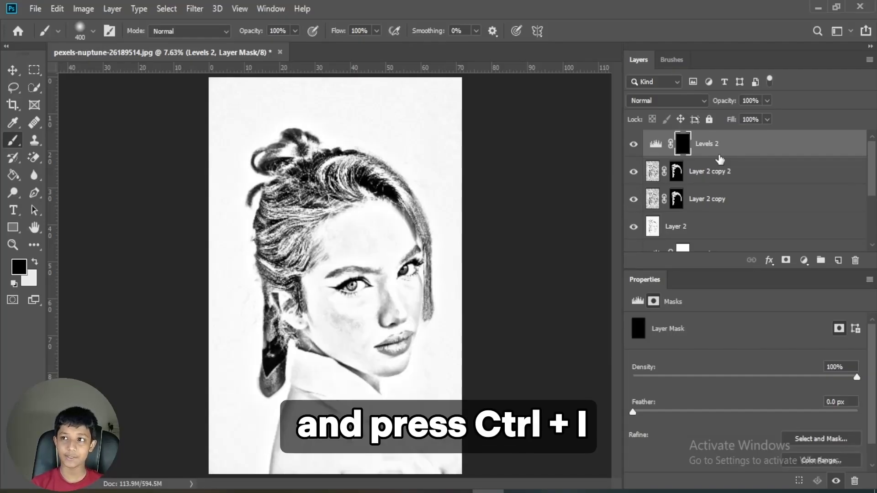
pyautogui.scroll(4, 278, 228)
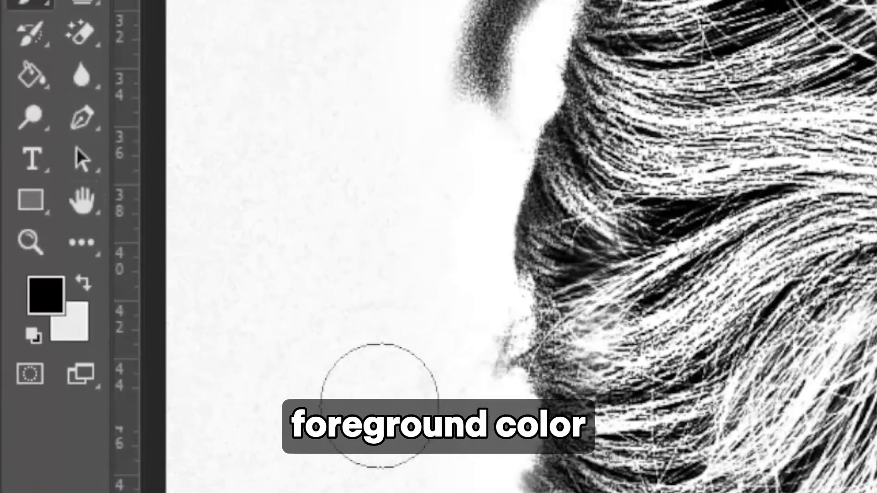
pyautogui.press('x')
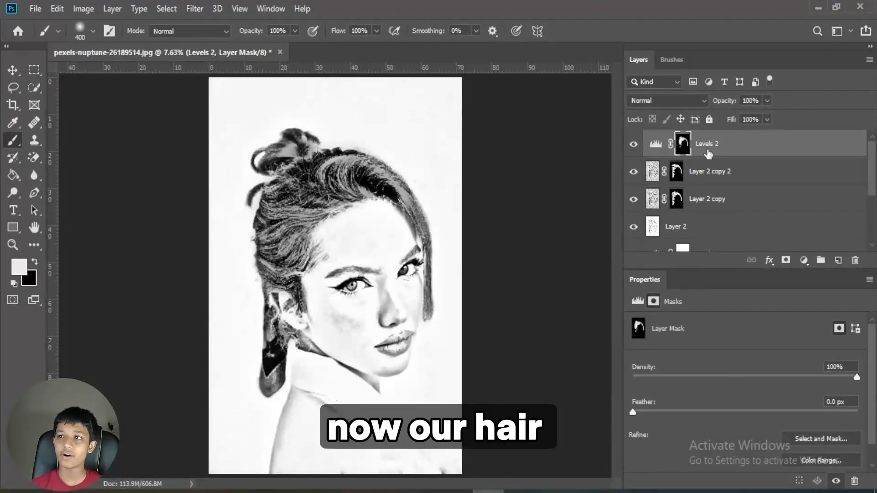
pyautogui.click(725, 154)
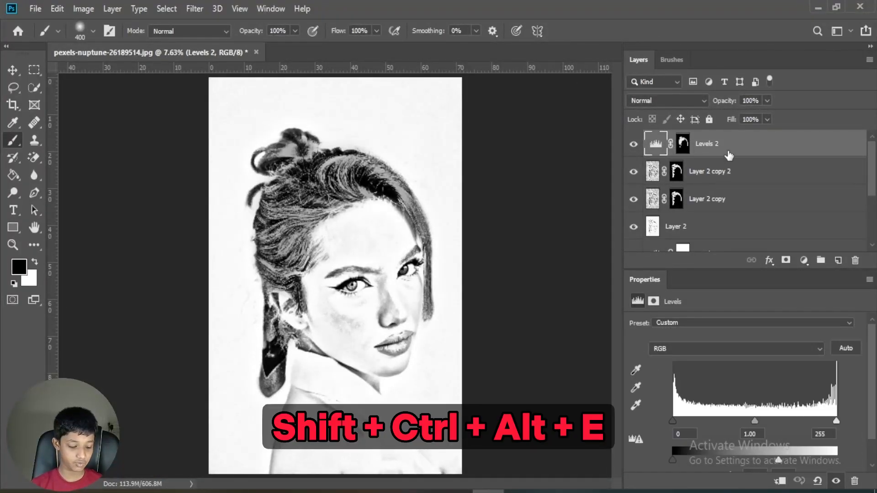
# - Stamp all visible layers into a new top layer and refine the overly dark areas of the face with the Dodge tool at 50% exposure
pyautogui.hotkey('ctrl', 'alt', 'shift', 'e')
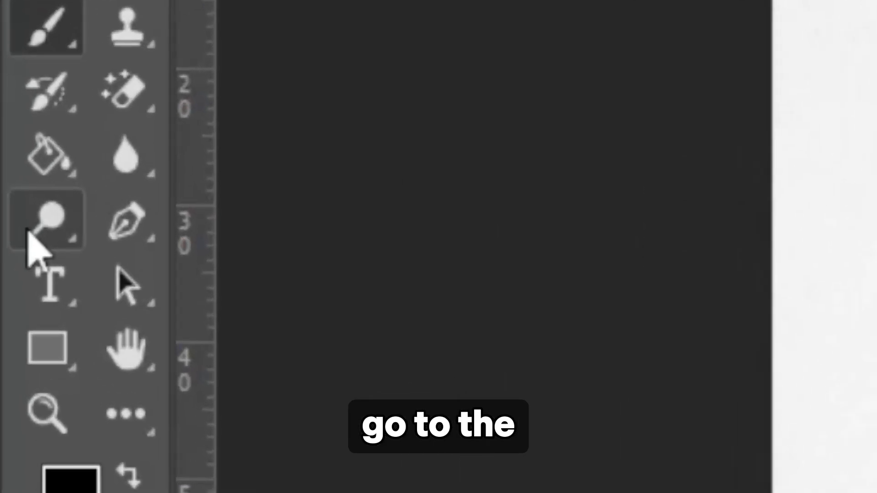
pyautogui.rightClick(28, 231)
pyautogui.click(28, 231)
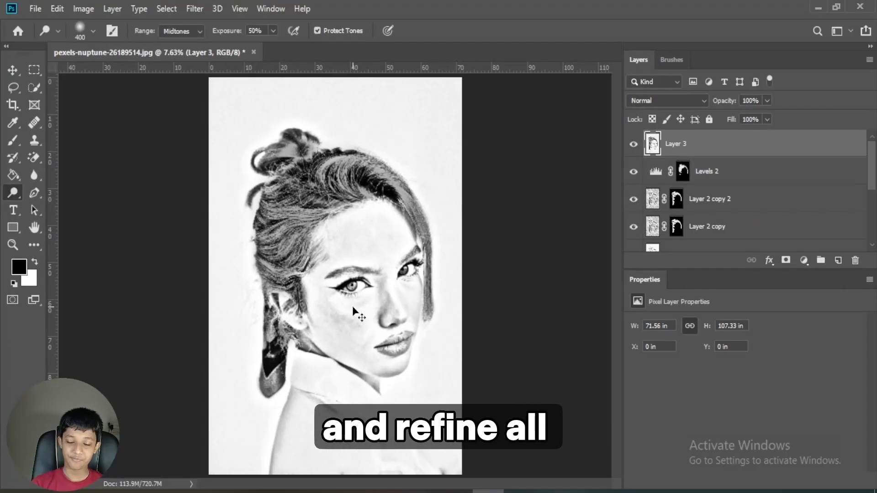
pyautogui.scroll(5, 353, 310)
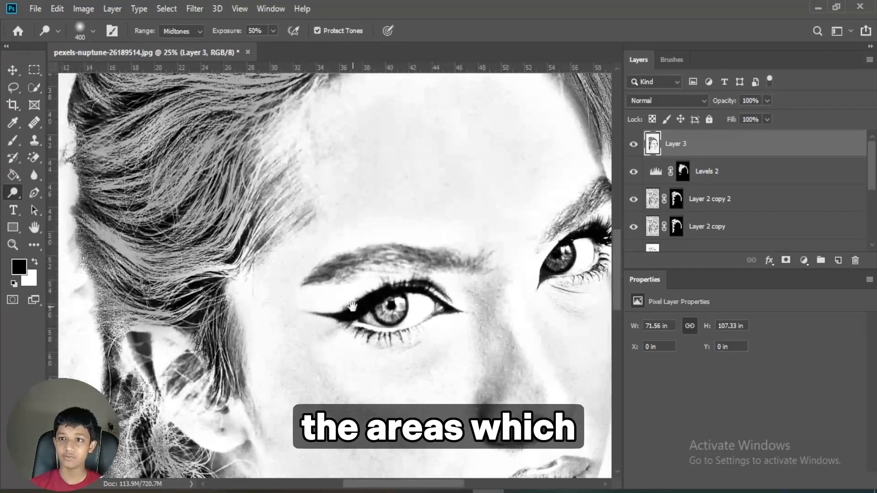
pyautogui.moveTo(353, 306); pyautogui.dragTo(328, 120)
pyautogui.moveTo(342, 228)
pyautogui.mouseDown()
pyautogui.moveTo(348, 256)
pyautogui.moveTo(323, 366)
pyautogui.moveTo(350, 212)
pyautogui.mouseUp()
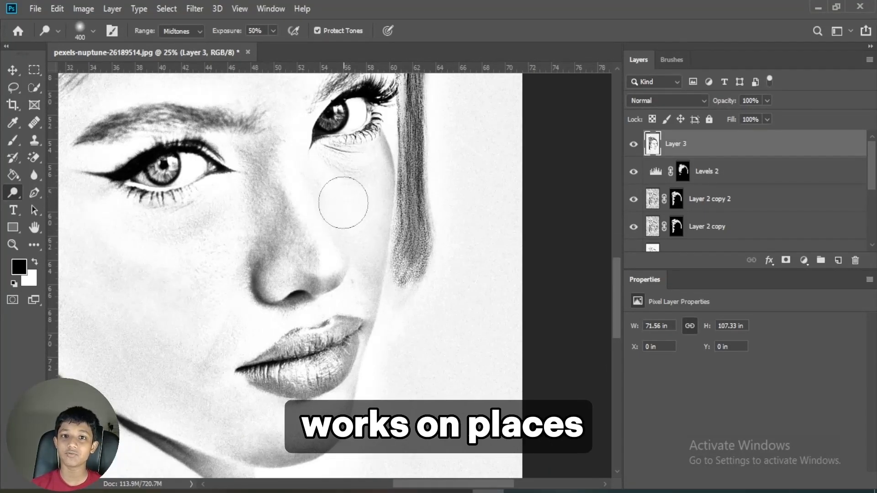
pyautogui.moveTo(303, 196)
pyautogui.mouseDown()
pyautogui.moveTo(352, 280)
pyautogui.moveTo(472, 351)
pyautogui.mouseUp()
pyautogui.moveTo(350, 263); pyautogui.dragTo(372, 296)
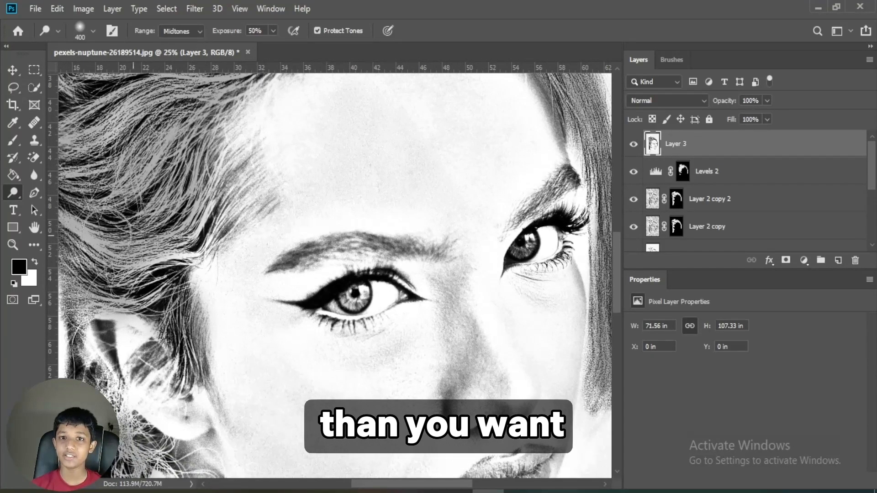
# - Darken the eyebrow above the nearer eye with the Burn tool, using the Midtones range, 100% exposure and a 150-pixel brush
pyautogui.rightClick(10, 194)
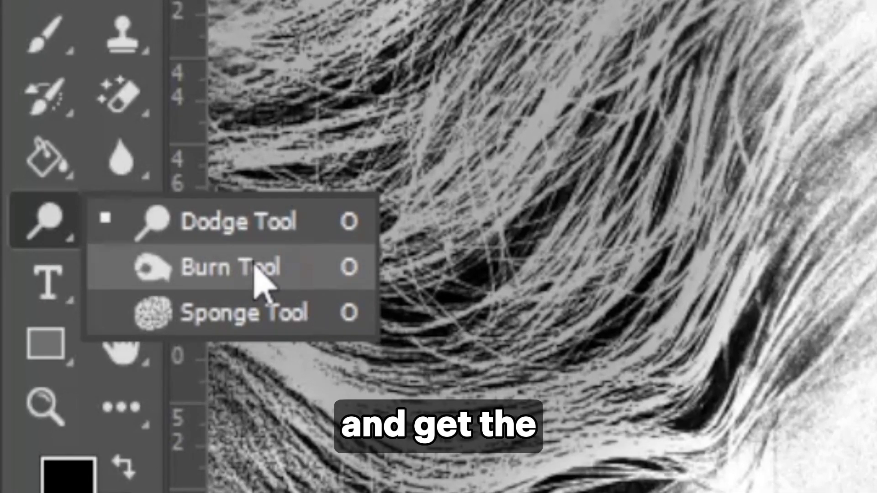
pyautogui.click(259, 277)
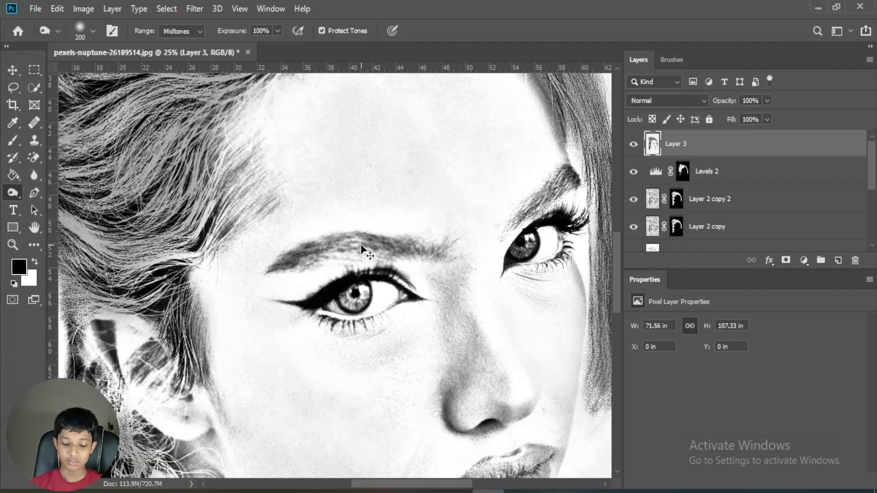
pyautogui.scroll(3, 361, 247)
pyautogui.moveTo(360, 244); pyautogui.dragTo(356, 282)
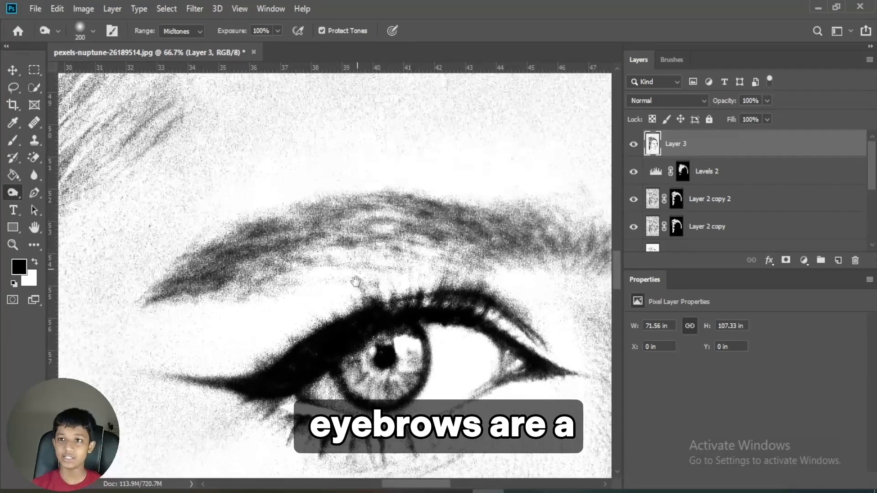
pyautogui.press(']')
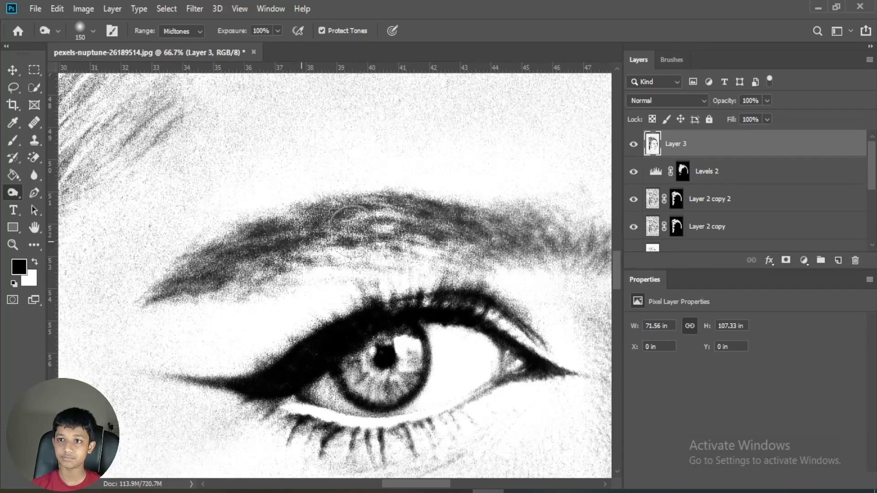
# - Brighten the irises of the eyes with the Dodge tool, using a 250-pixel brush at 50% exposure, and review the whole sketch
pyautogui.scroll(-2, 356, 232)
pyautogui.moveTo(335, 203); pyautogui.dragTo(220, 187)
pyautogui.click(14, 203)
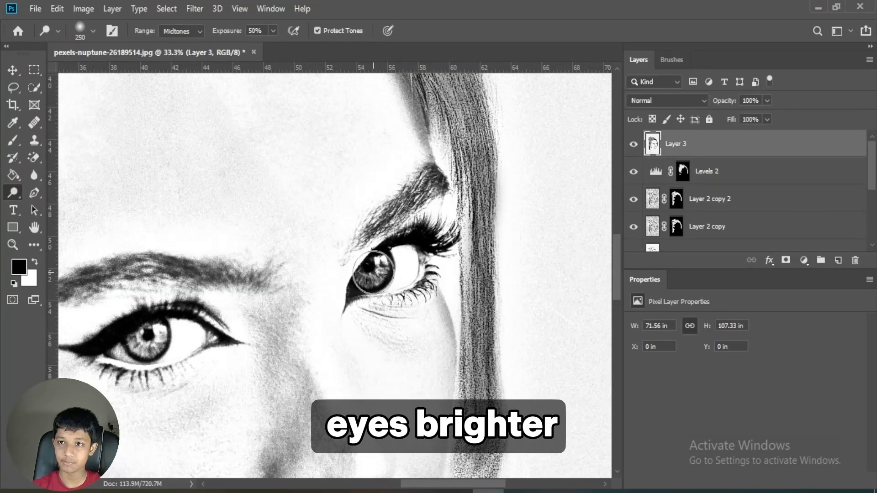
pyautogui.hotkey('ctrl', '0')
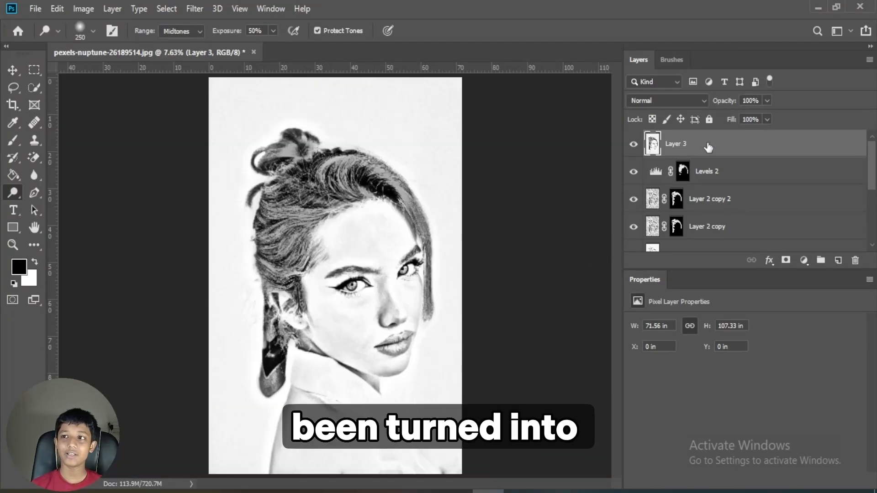
pyautogui.scroll(-5, 726, 175)
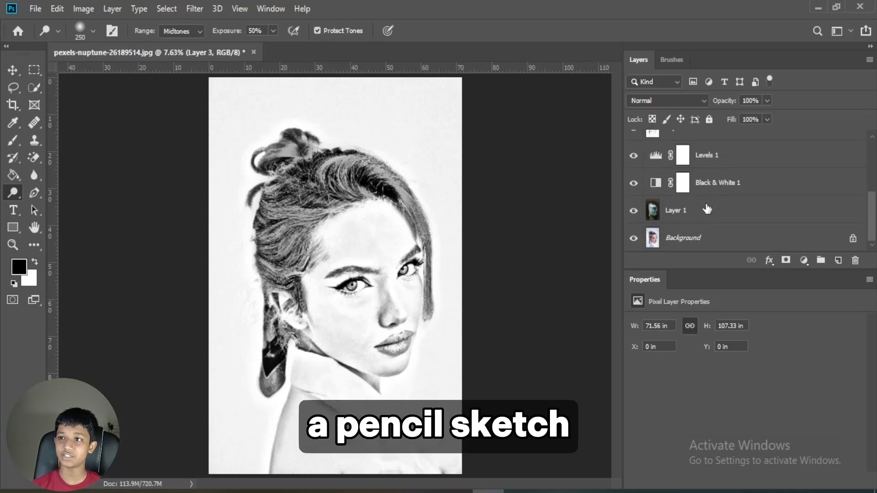